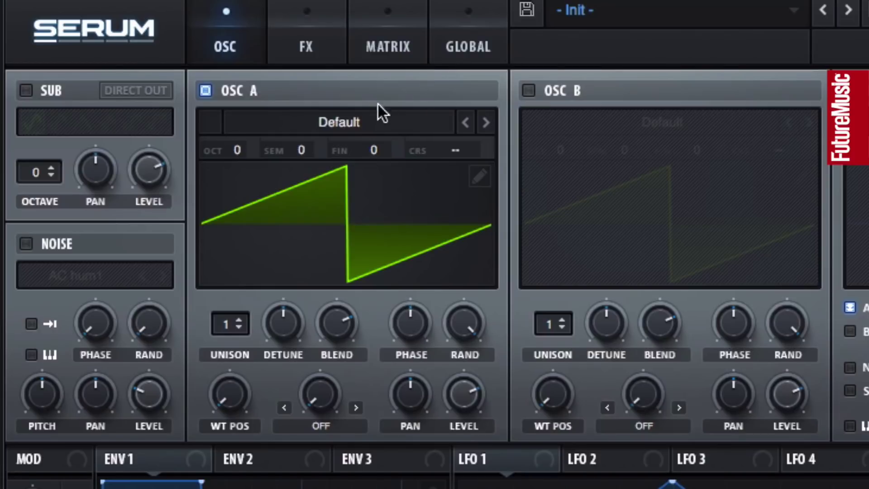
# Step: Open OSC A's wavetable menu from its Default wavetable name
pyautogui.click(374, 118)
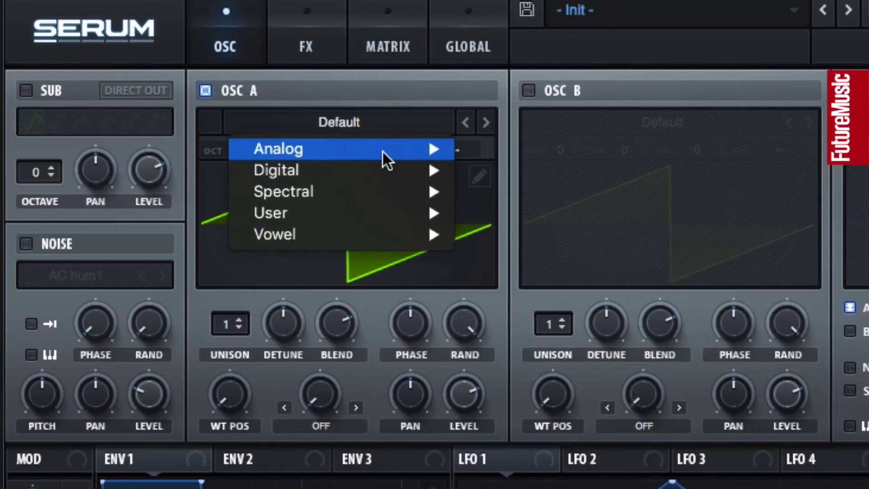
# Step: Load Analog > Basic Shapes into OSC A and move its wavetable position to the saw frame
pyautogui.moveTo(384, 151)
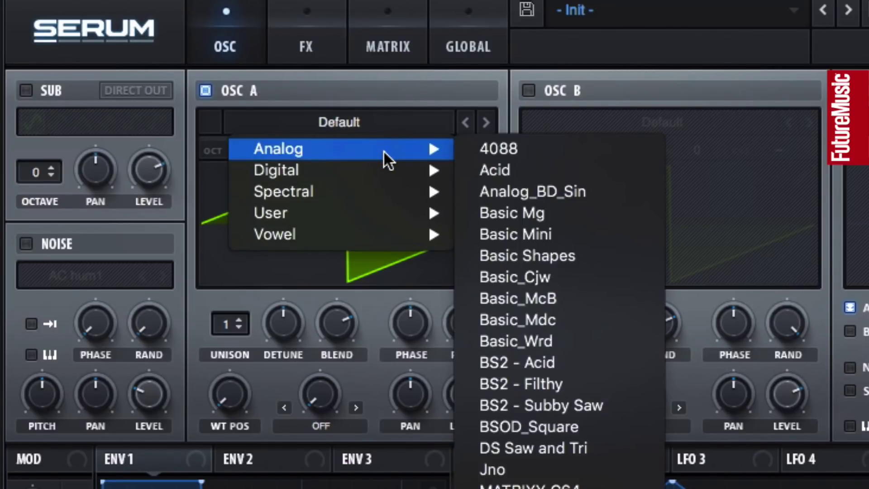
pyautogui.click(535, 247)
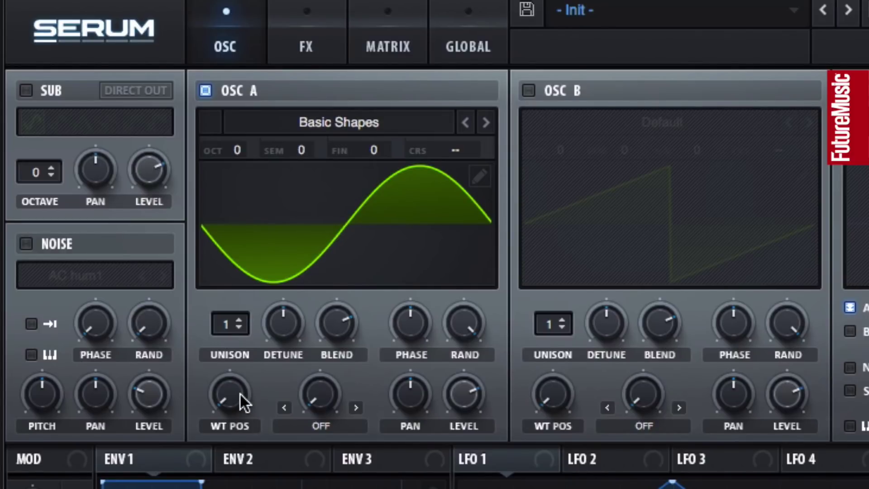
pyautogui.moveTo(240, 395); pyautogui.dragTo(262, 403)
# Step: Show OSC A's Basic Shapes frames in 3D and step the wavetable position to frame 2
pyautogui.click(384, 232)
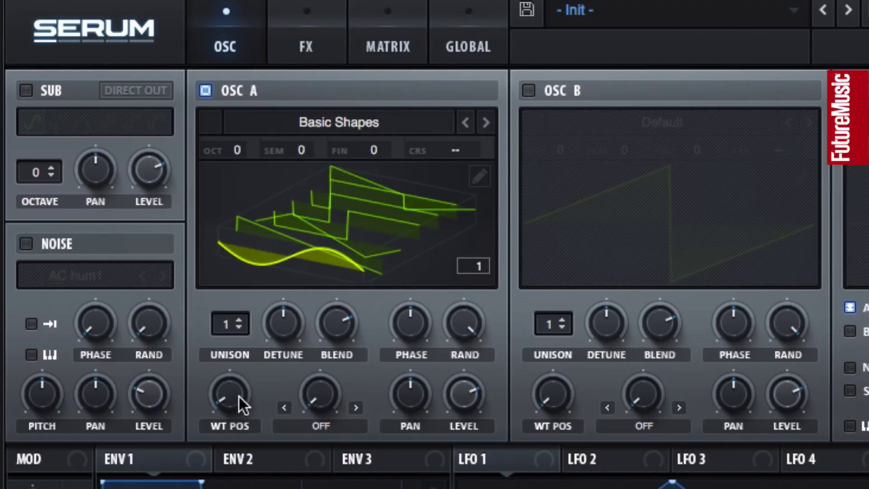
pyautogui.moveTo(239, 397); pyautogui.dragTo(278, 447)
# Step: Load Digital > Prime into OSC A, sweep WT POS to about 145, then return to 2D view
pyautogui.click(345, 119)
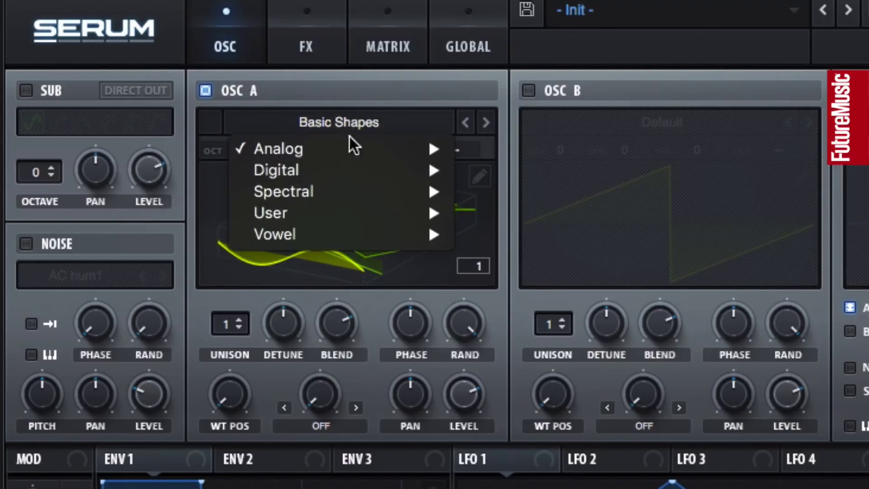
pyautogui.moveTo(366, 169)
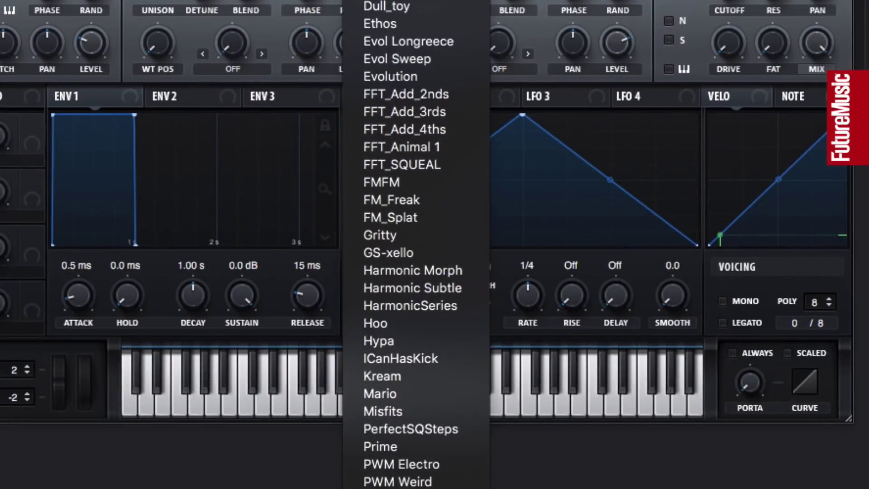
pyautogui.click(449, 444)
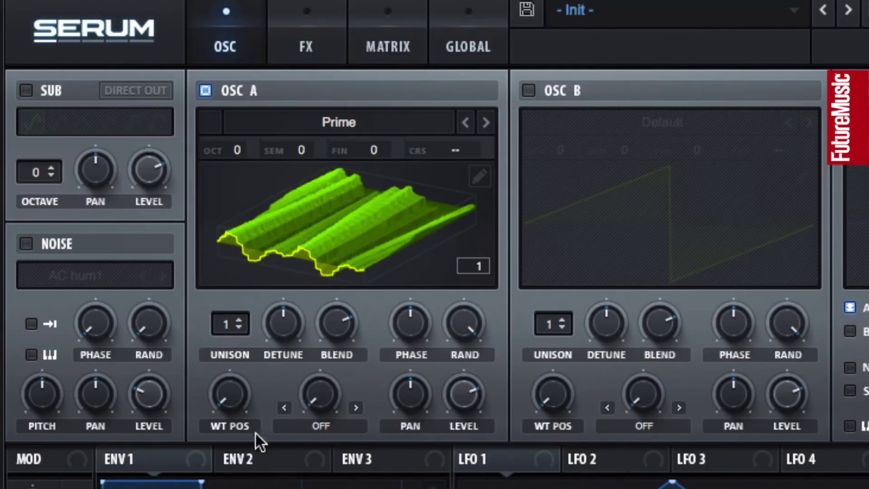
pyautogui.moveTo(232, 407)
pyautogui.mouseDown()
pyautogui.moveTo(260, 243)
pyautogui.moveTo(261, 333)
pyautogui.moveTo(262, 200)
pyautogui.moveTo(246, 426)
pyautogui.moveTo(250, 256)
pyautogui.moveTo(237, 354)
pyautogui.moveTo(192, 128)
pyautogui.moveTo(193, 214)
pyautogui.mouseUp()
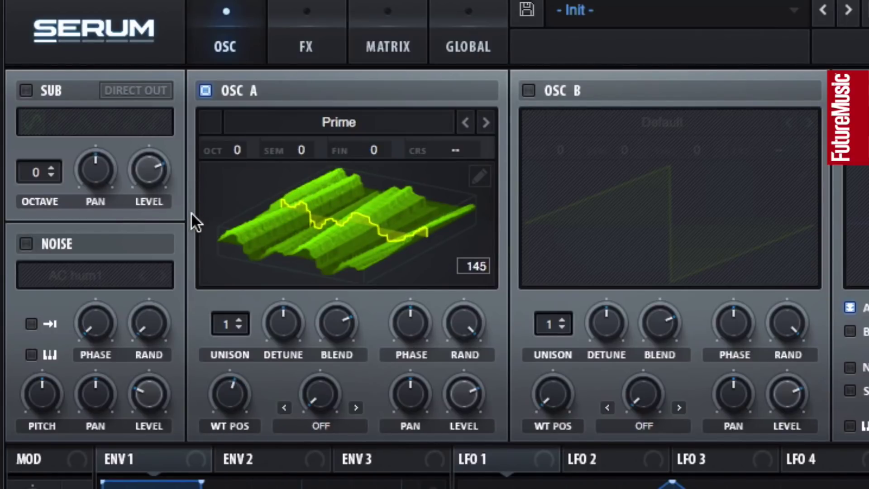
pyautogui.click(199, 219)
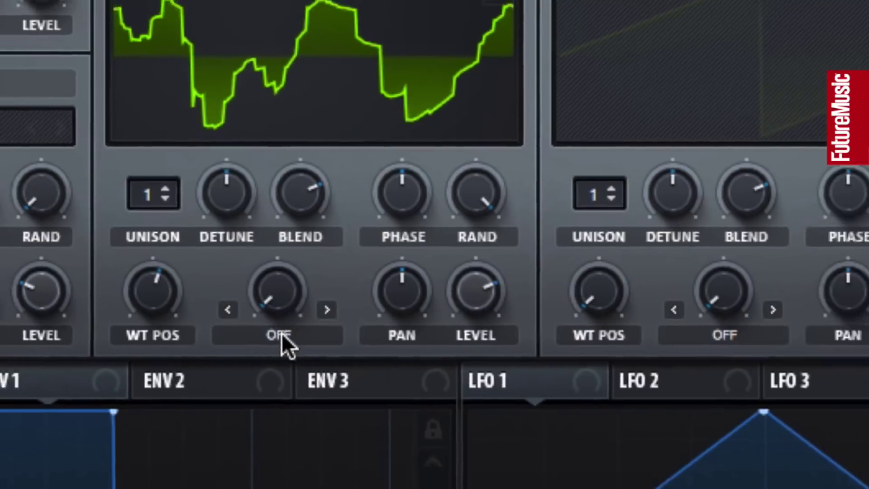
# Step: Try OSC A's Asym - and Bend - warp modes at different warp amounts
pyautogui.click(287, 355)
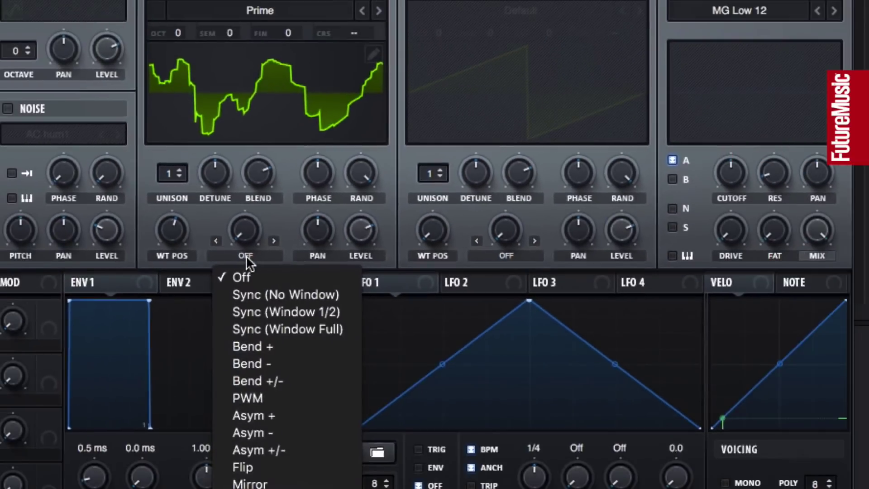
pyautogui.click(307, 433)
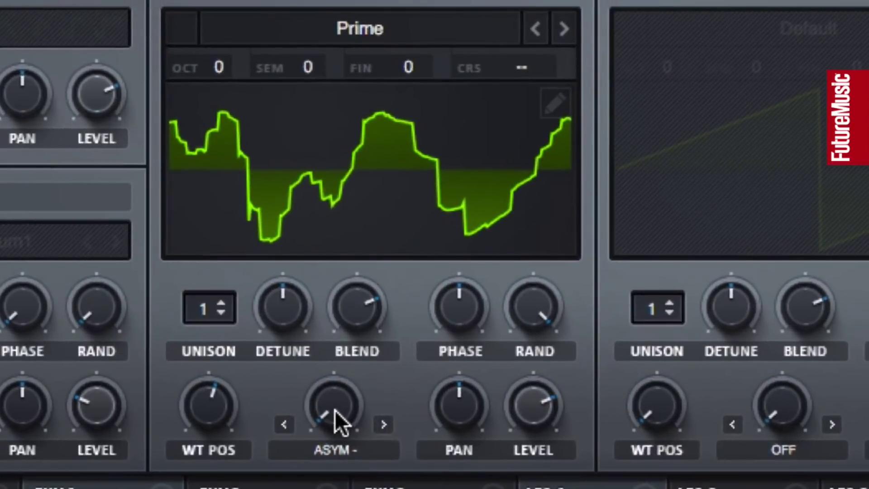
pyautogui.moveTo(338, 424); pyautogui.dragTo(380, 363)
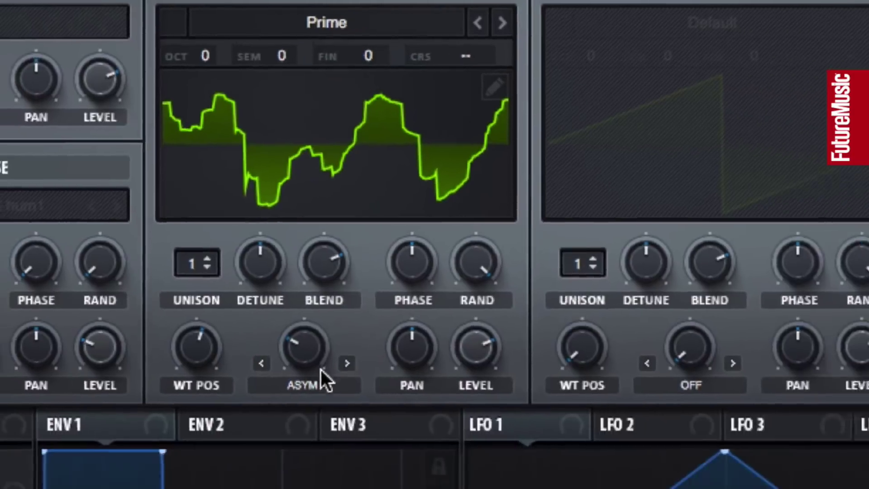
pyautogui.click(335, 449)
pyautogui.click(278, 363)
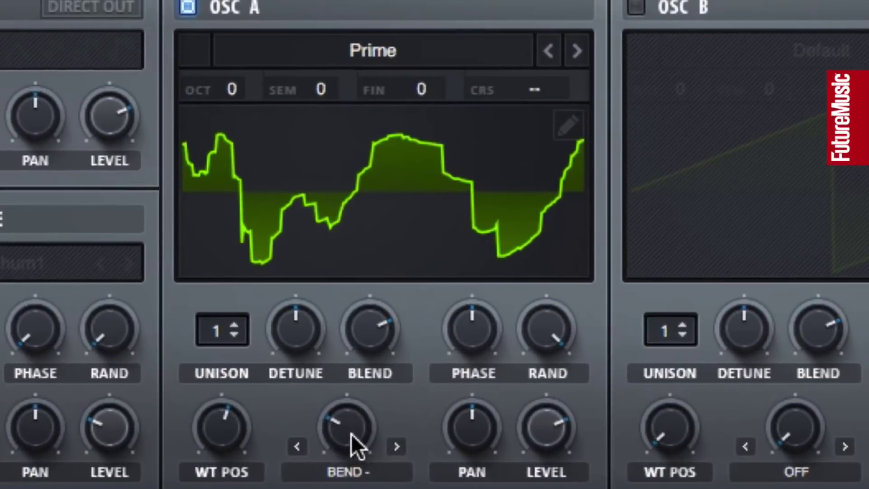
pyautogui.moveTo(352, 435)
pyautogui.mouseDown()
pyautogui.moveTo(369, 229)
pyautogui.moveTo(371, 441)
pyautogui.moveTo(374, 210)
pyautogui.moveTo(384, 236)
pyautogui.moveTo(365, 442)
pyautogui.moveTo(389, 337)
pyautogui.moveTo(350, 442)
pyautogui.mouseUp()
# Step: Set OSC A's warp to Mirror at roughly 48% and bring WT POS back to frame 1
pyautogui.click(352, 468)
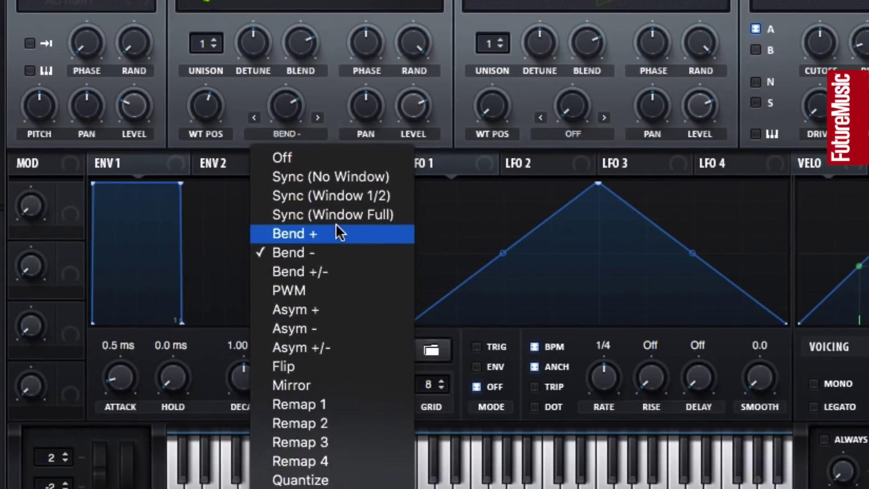
pyautogui.click(318, 384)
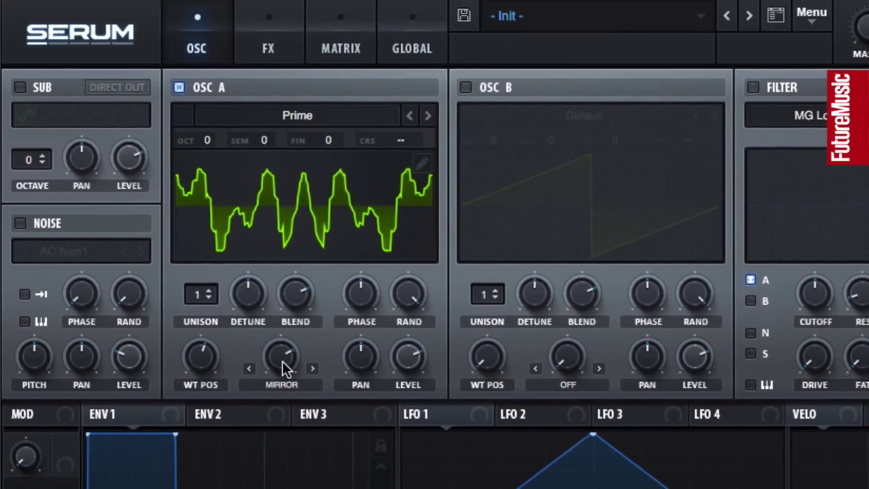
pyautogui.moveTo(287, 235); pyautogui.dragTo(287, 304)
pyautogui.moveTo(287, 439)
pyautogui.mouseDown()
pyautogui.moveTo(288, 285)
pyautogui.moveTo(288, 431)
pyautogui.moveTo(305, 374)
pyautogui.moveTo(287, 369)
pyautogui.moveTo(287, 455)
pyautogui.mouseUp()
pyautogui.moveTo(213, 363); pyautogui.dragTo(206, 487)
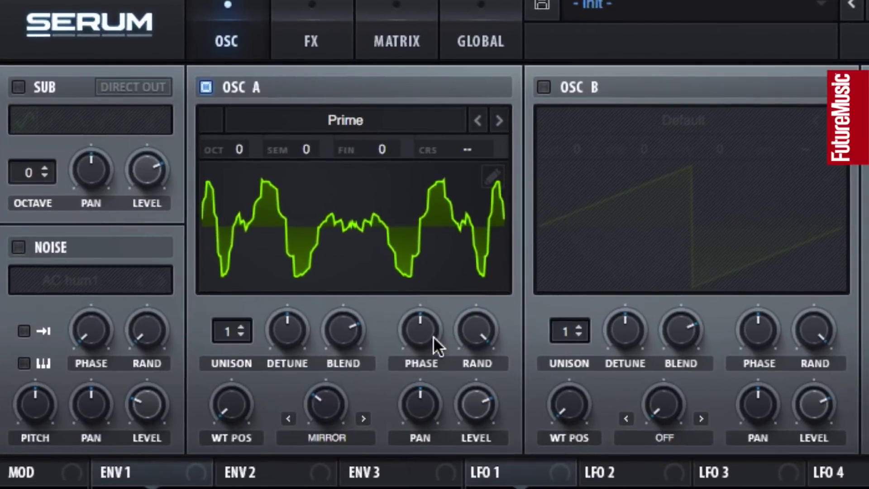
# Step: Shift OSC A's start phase and settle its random phase at about 37%
pyautogui.moveTo(428, 336); pyautogui.dragTo(444, 421)
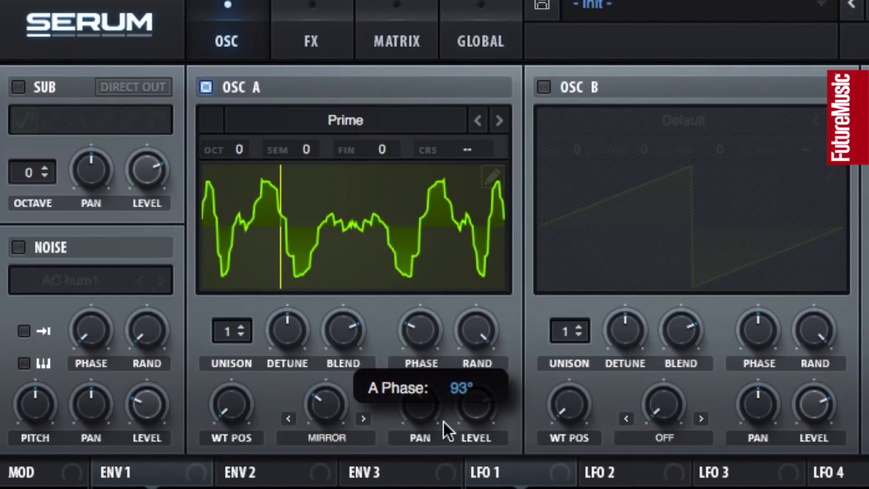
pyautogui.moveTo(471, 334); pyautogui.dragTo(481, 488)
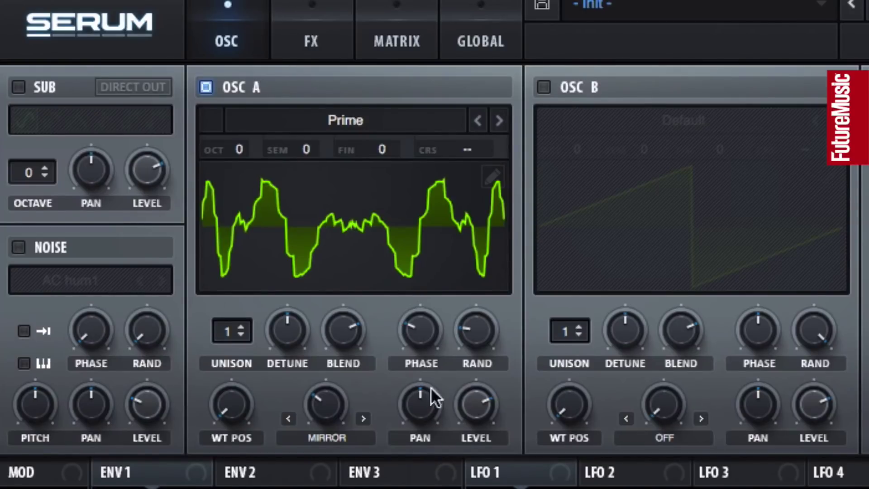
pyautogui.moveTo(471, 336); pyautogui.dragTo(479, 227)
pyautogui.moveTo(476, 340); pyautogui.dragTo(485, 277)
pyautogui.moveTo(477, 335); pyautogui.dragTo(487, 457)
# Step: Try OSC A's octave and semitone tuning, then raise fine tuning toward 100 cents
pyautogui.moveTo(248, 150)
pyautogui.mouseDown()
pyautogui.moveTo(245, 107)
pyautogui.moveTo(240, 246)
pyautogui.moveTo(240, 162)
pyautogui.mouseUp()
pyautogui.moveTo(299, 149)
pyautogui.mouseDown()
pyautogui.moveTo(312, 45)
pyautogui.moveTo(292, 216)
pyautogui.moveTo(304, 155)
pyautogui.mouseUp()
pyautogui.moveTo(355, 146); pyautogui.dragTo(393, 186)
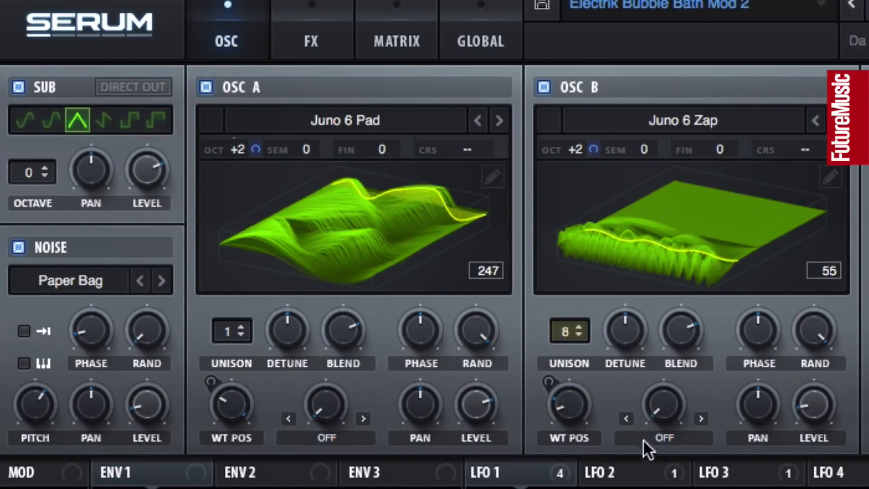
# Step: Sweep OSC B's wavetable position up to about 101, then down to about 17
pyautogui.moveTo(575, 382)
pyautogui.moveTo(583, 364); pyautogui.dragTo(594, 324)
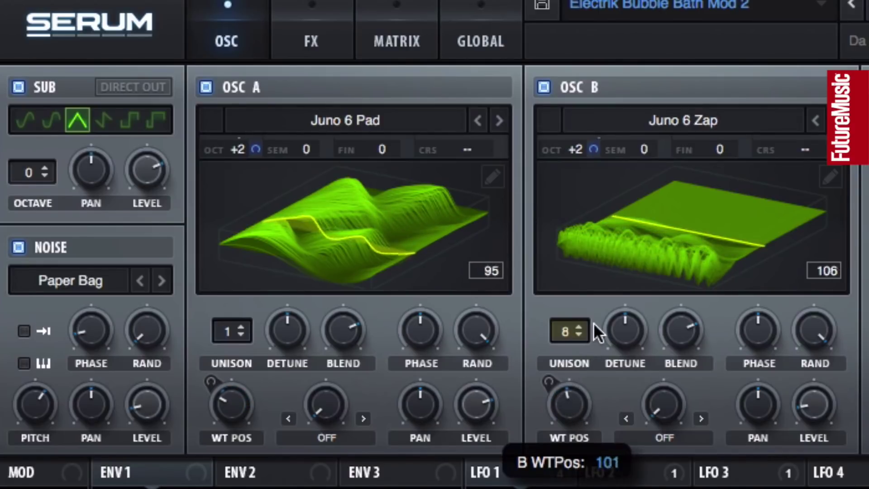
pyautogui.moveTo(606, 280); pyautogui.dragTo(594, 429)
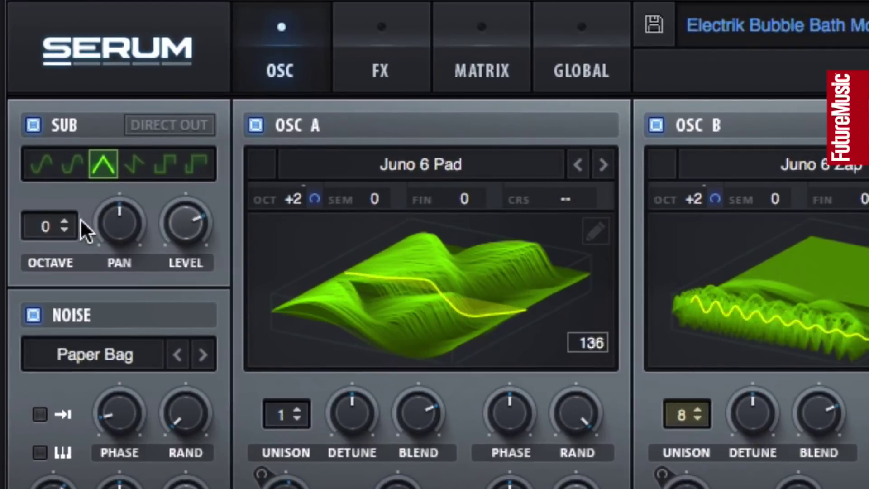
# Step: Set the sub oscillator octave to -1 with level about 70%, and raise noise to about 62%
pyautogui.click(67, 227)
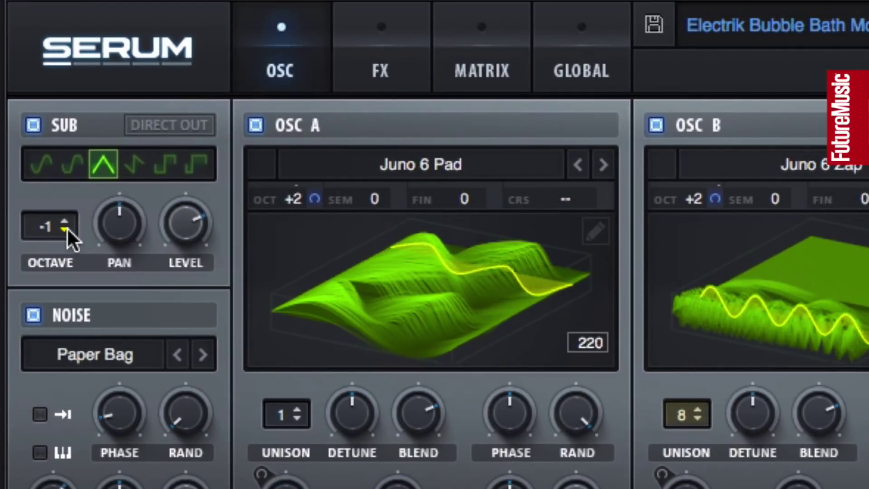
pyautogui.click(65, 222)
pyautogui.click(66, 221)
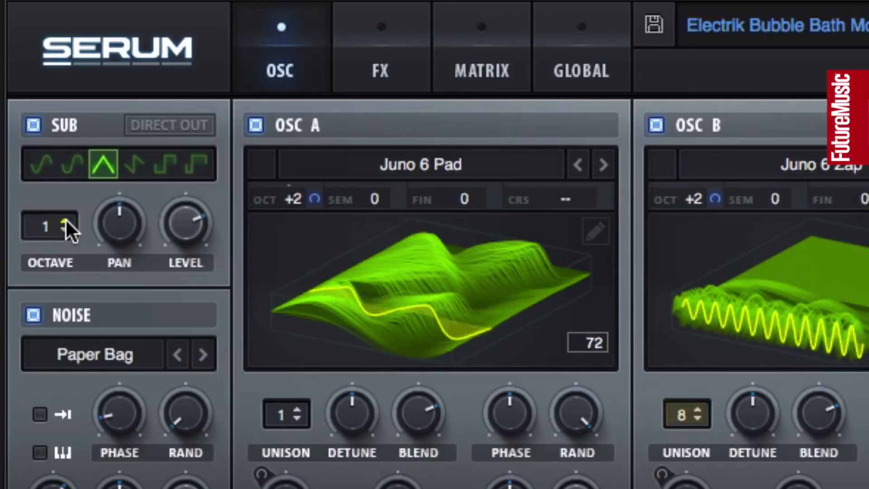
pyautogui.click(66, 229)
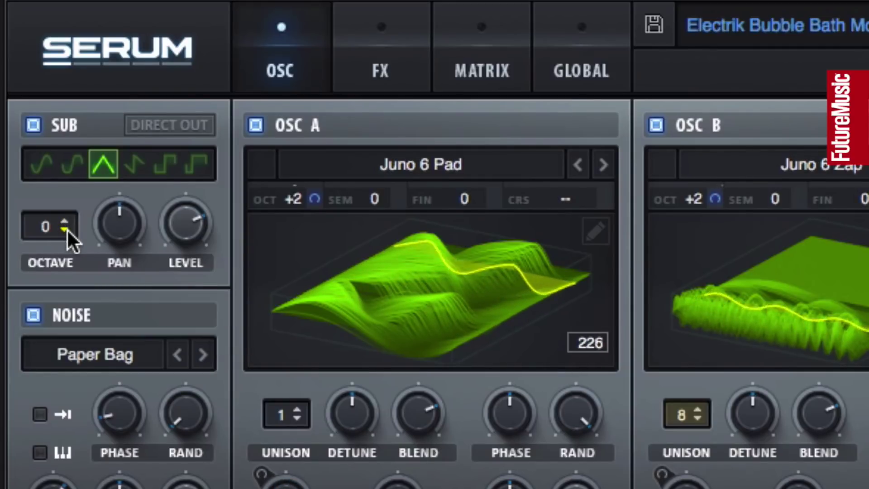
pyautogui.click(66, 229)
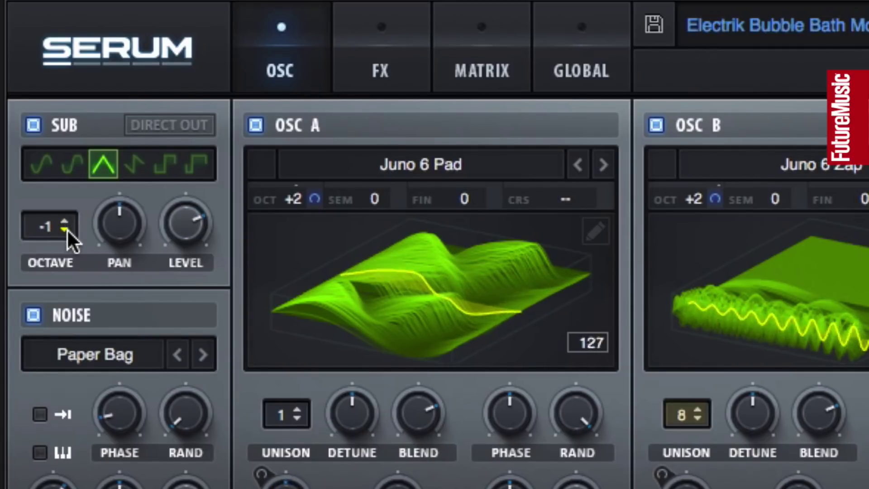
pyautogui.moveTo(171, 235); pyautogui.dragTo(177, 255)
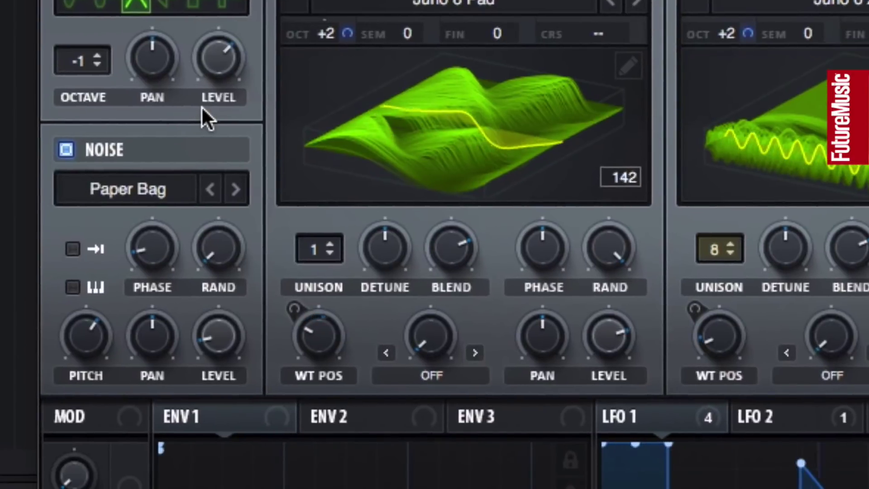
pyautogui.moveTo(231, 338); pyautogui.dragTo(253, 181)
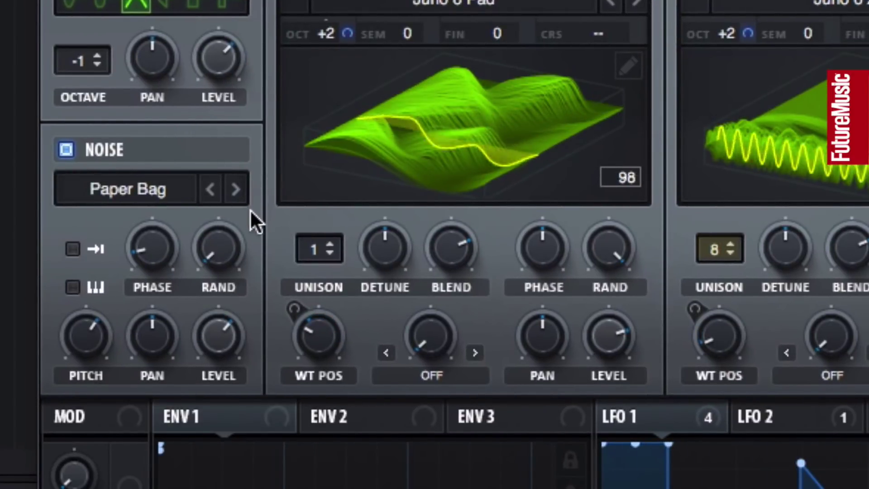
# Step: Load FP_Inharms > Inharmx 4 as the noise sample and lower its level to about 27%
pyautogui.click(166, 189)
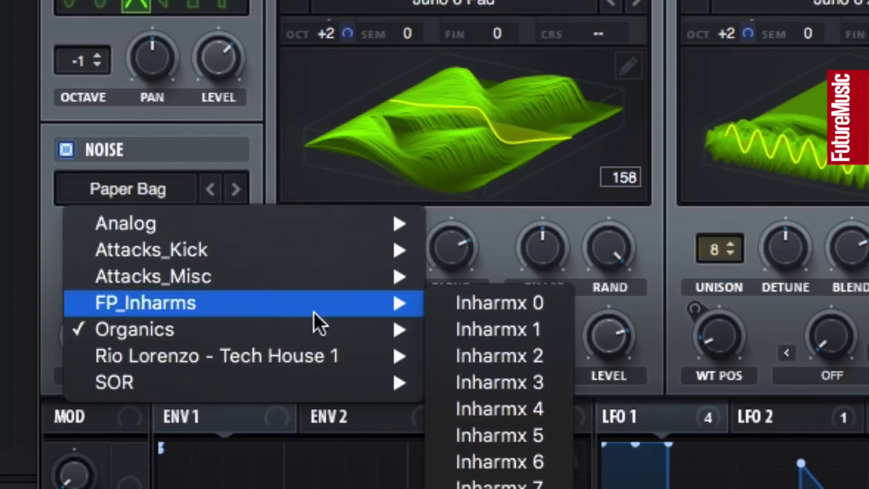
pyautogui.moveTo(414, 358)
pyautogui.moveTo(375, 303)
pyautogui.click(492, 405)
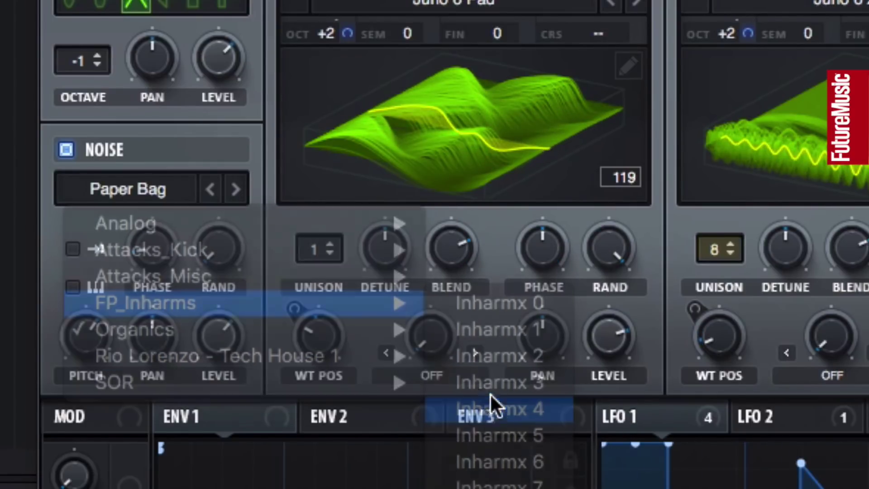
pyautogui.moveTo(214, 335); pyautogui.dragTo(224, 349)
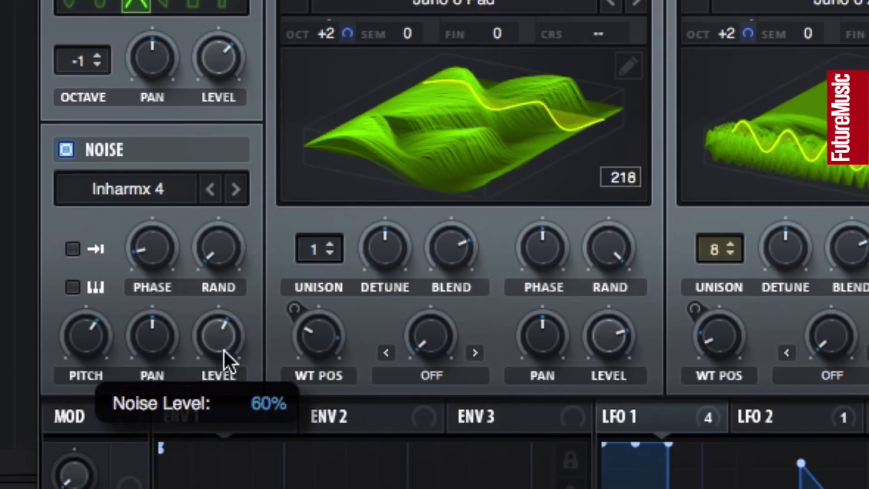
pyautogui.moveTo(225, 399); pyautogui.dragTo(228, 488)
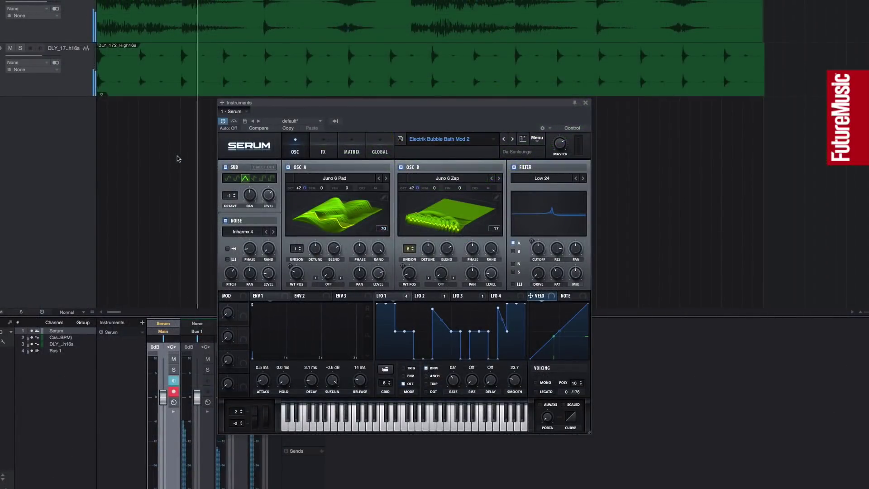
# Step: Drag Skeleton.png onto OSC A and Butterfly.png onto OSC B from the PNGs folder
pyautogui.press('super+Tab')
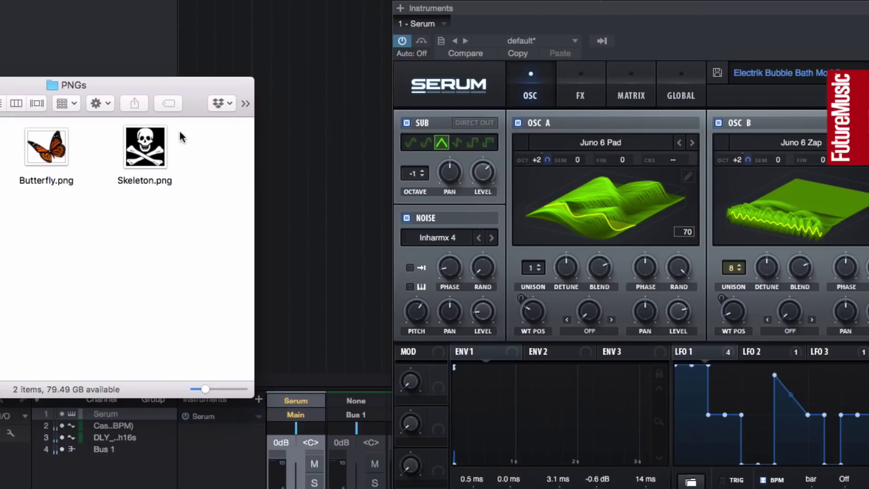
pyautogui.click(153, 143)
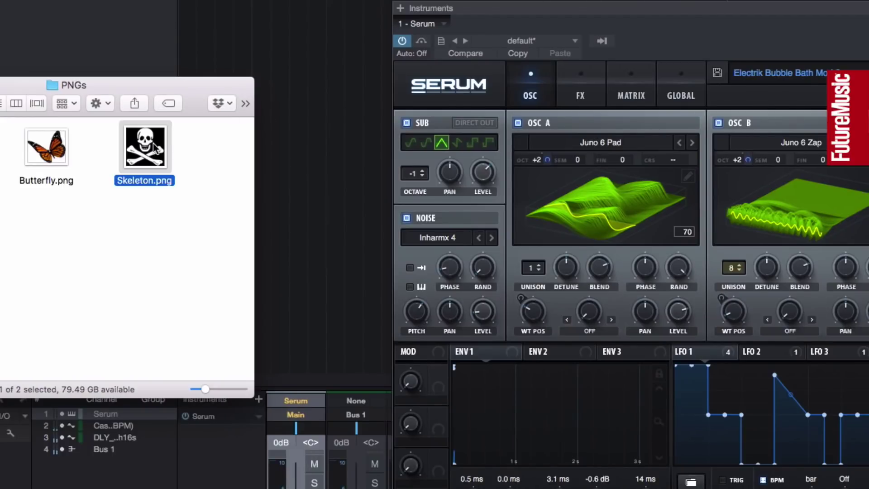
pyautogui.moveTo(158, 139); pyautogui.dragTo(610, 209)
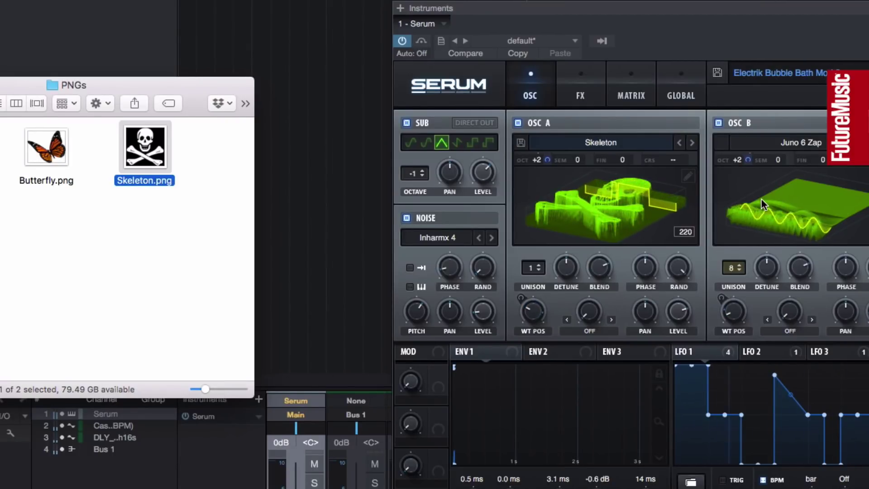
pyautogui.moveTo(48, 145); pyautogui.dragTo(773, 199)
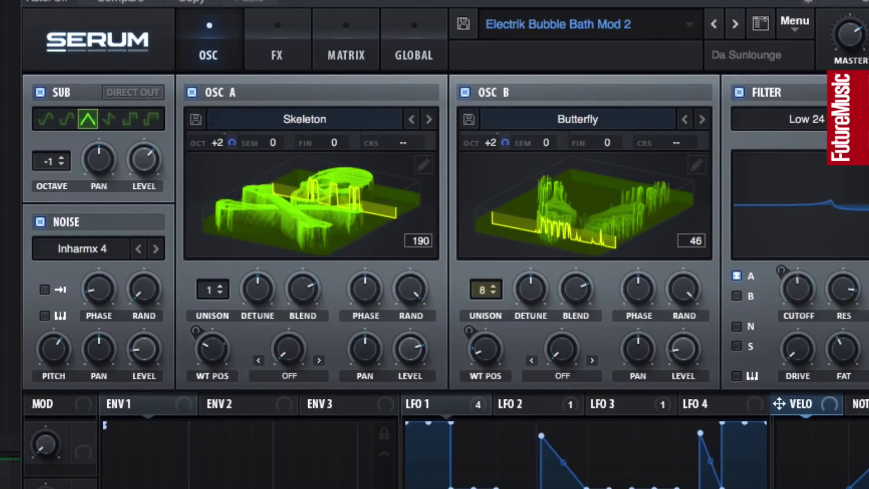
# Step: Load Butterfly.png as OSC B's wavetable, with its wavetable position at 30
pyautogui.moveTo(493, 342)
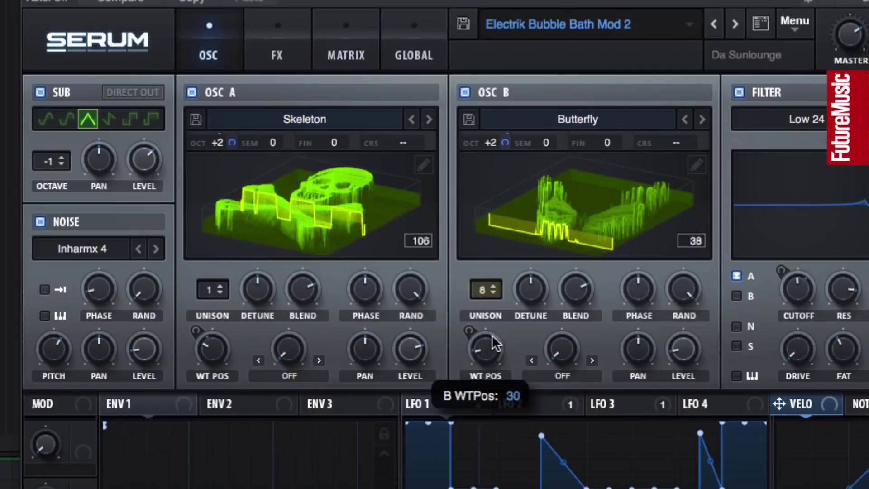